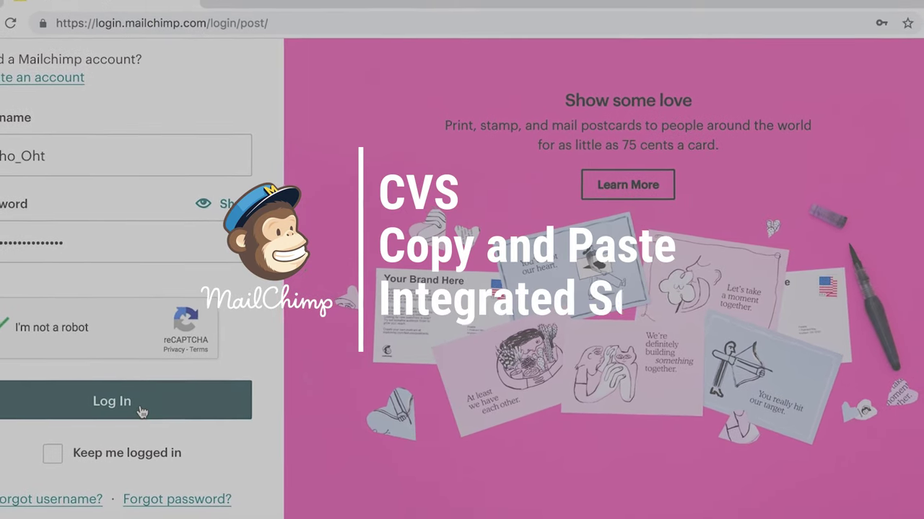
Log in and start importing audience contacts with a CSV or tab-delimited text file as the source.
left_click(127, 419)
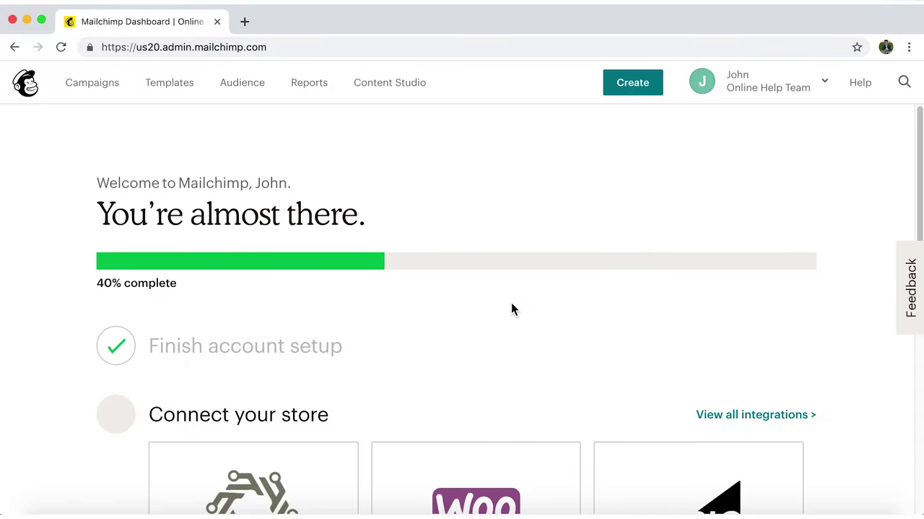
left_click(245, 96)
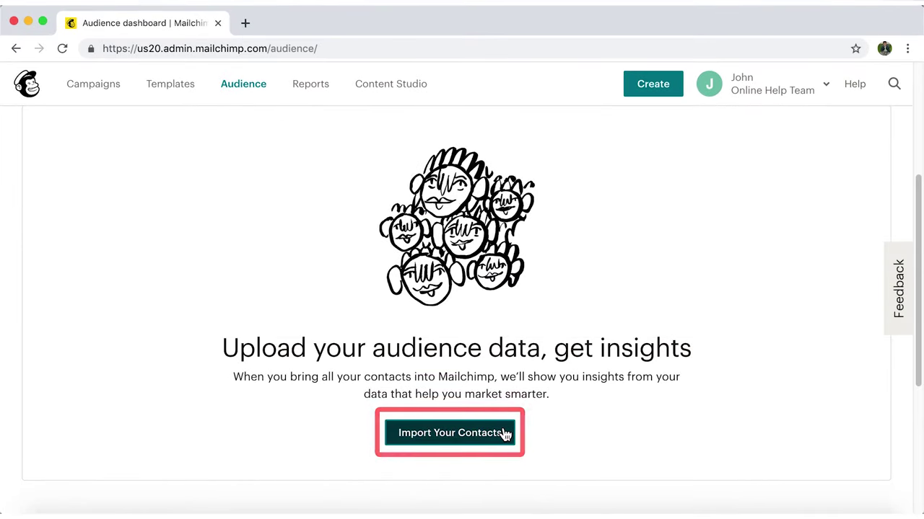
left_click(505, 433)
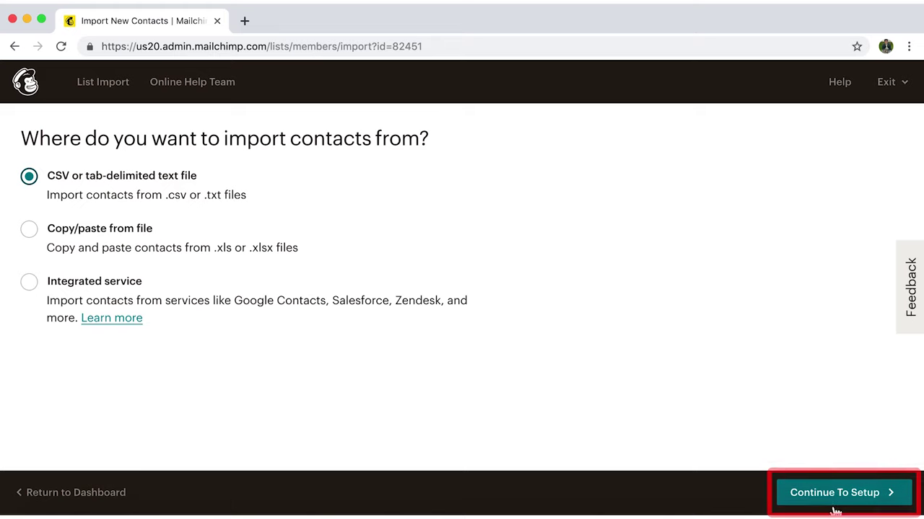
left_click(852, 505)
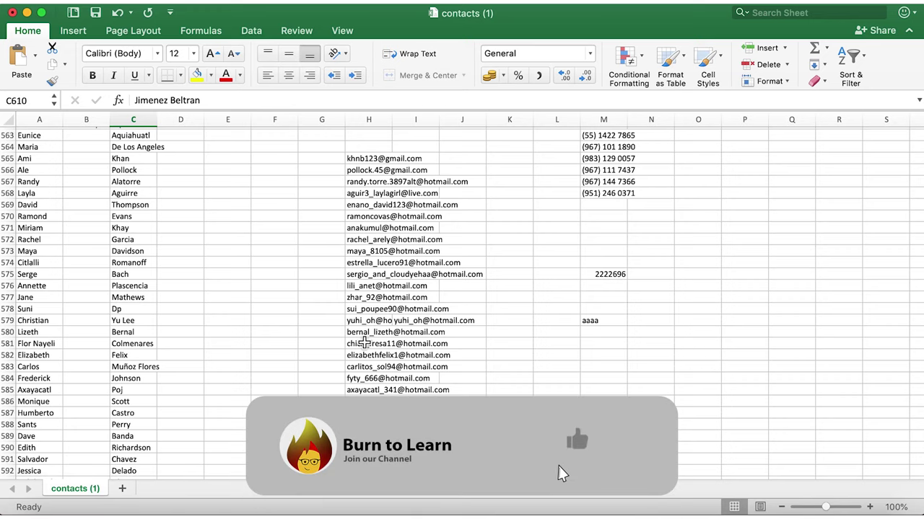
Switch to Excel and delete the phone number column M from the contacts (1) sheet.
scroll(364, 343, "down", 1)
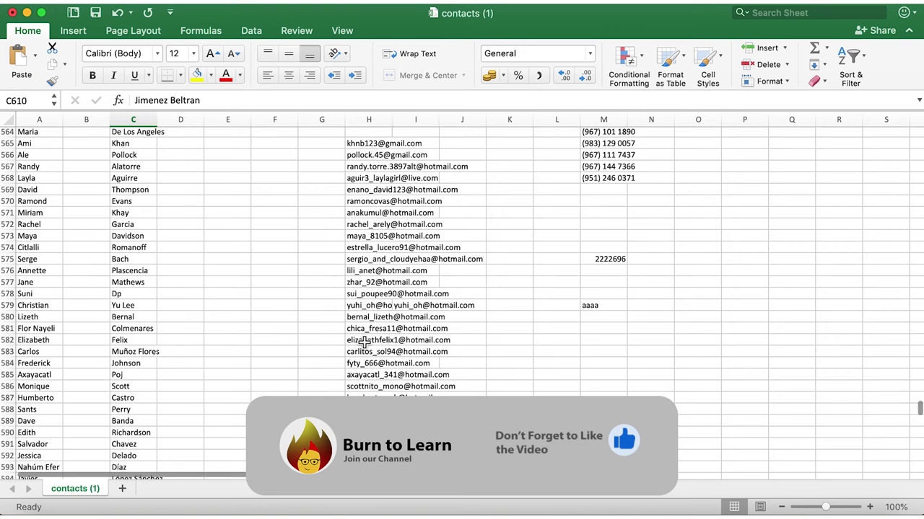
scroll(364, 344, "down", 1)
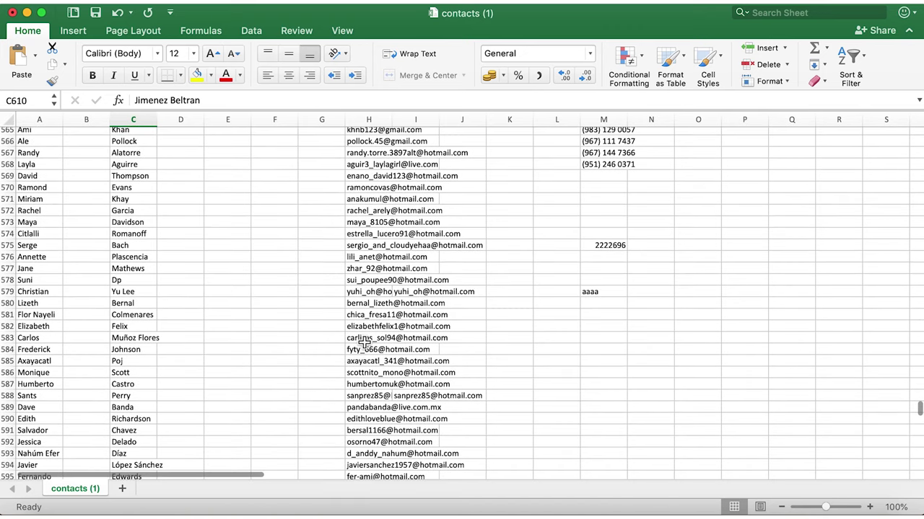
left_click(612, 119)
right_click(613, 119)
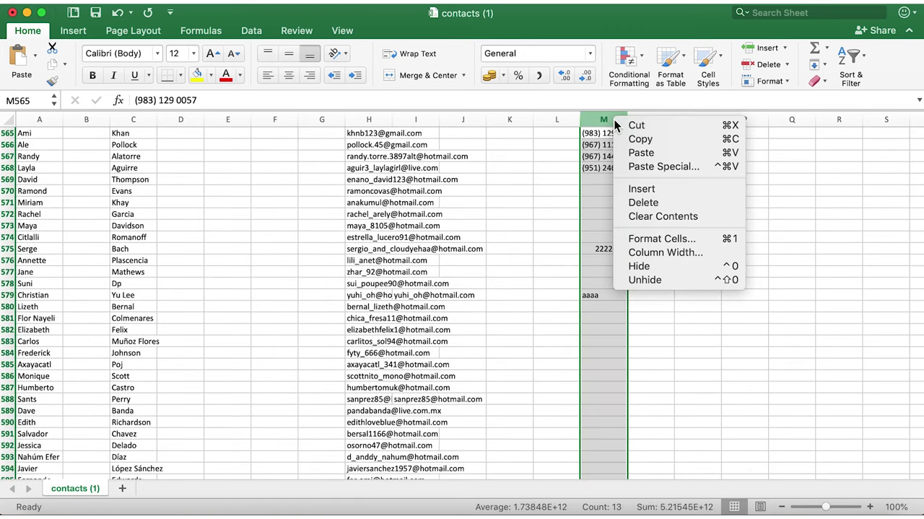
left_click(662, 203)
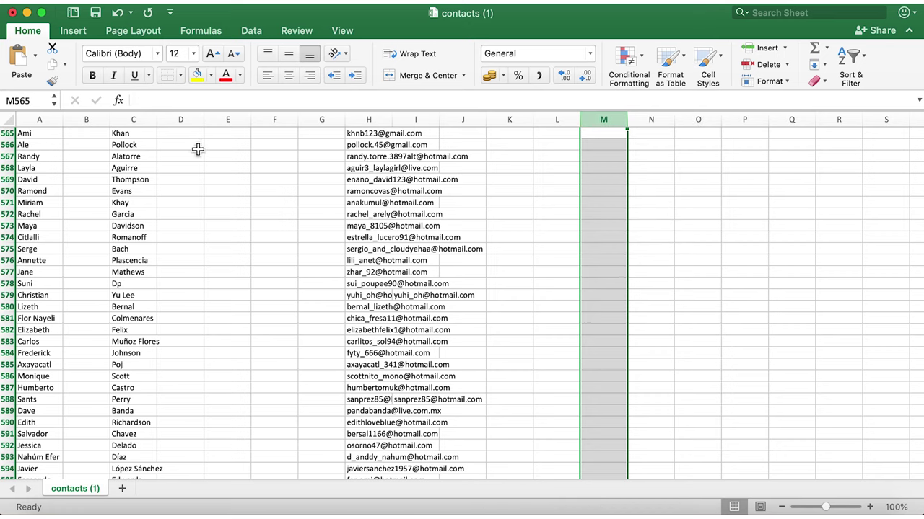
Review the first name, last name and email columns (A, C and H) in the contacts (1) sheet.
left_click(36, 119)
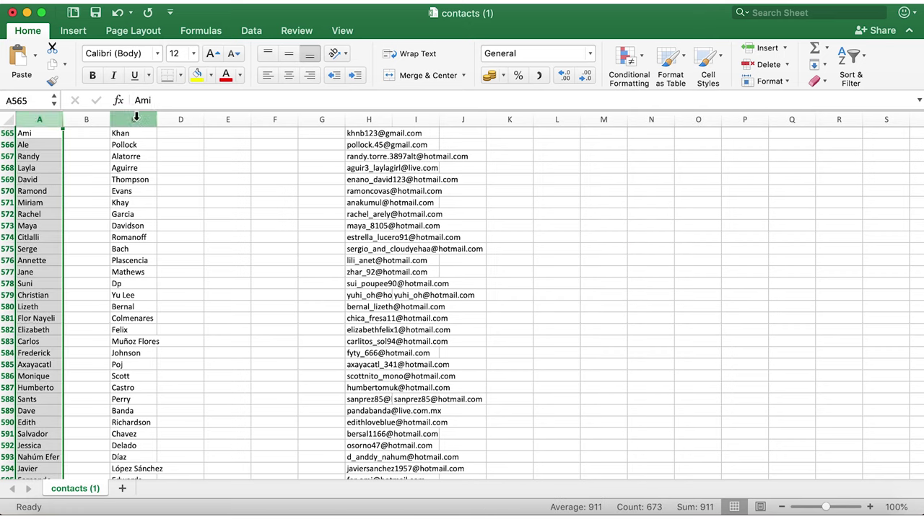
left_click(142, 117)
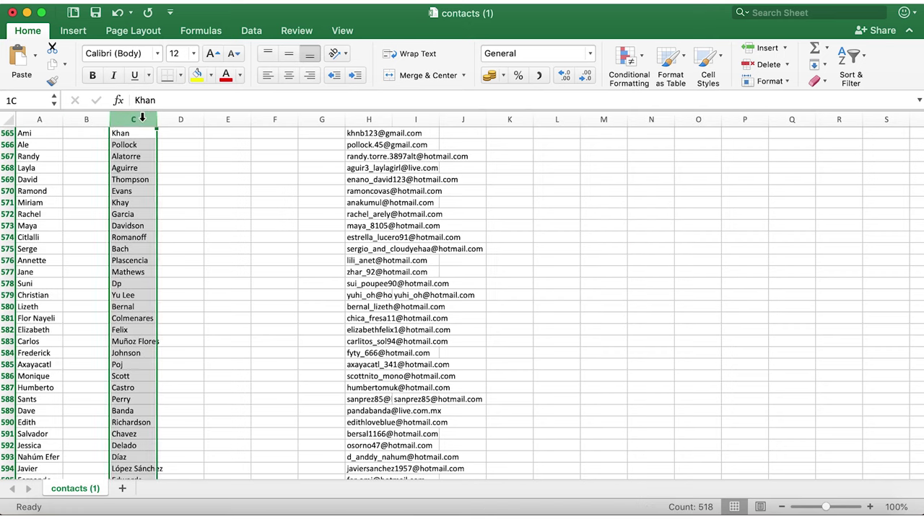
left_click(375, 120)
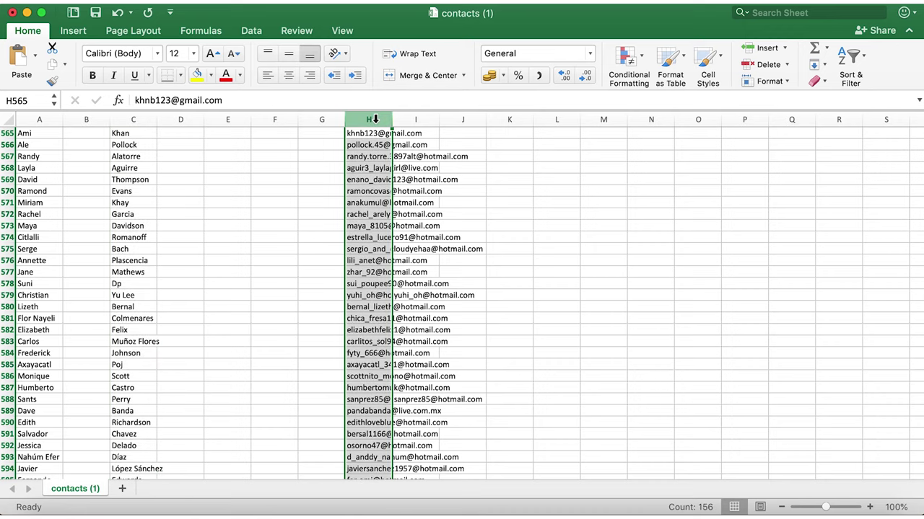
Return to the Mailchimp CSV import and upload contacts (1).csv from the Downloads folder.
left_click(259, 271)
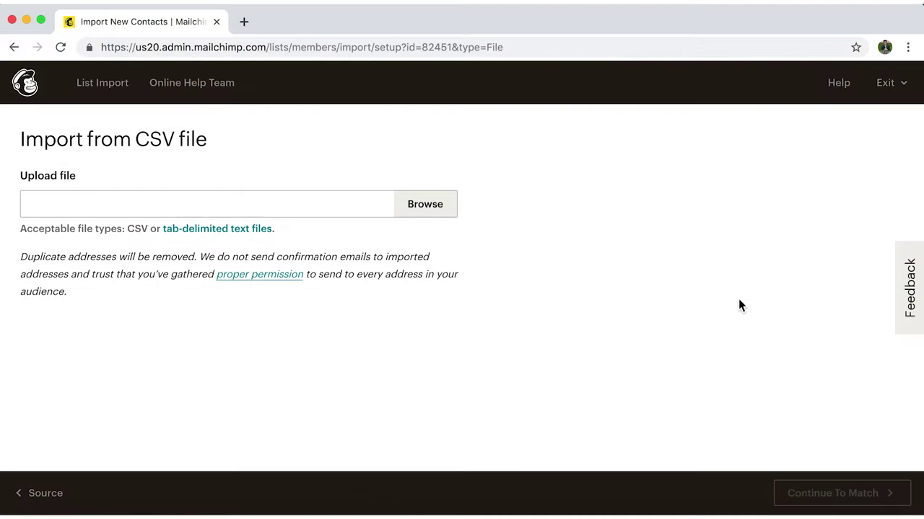
left_click(422, 209)
left_click(213, 137)
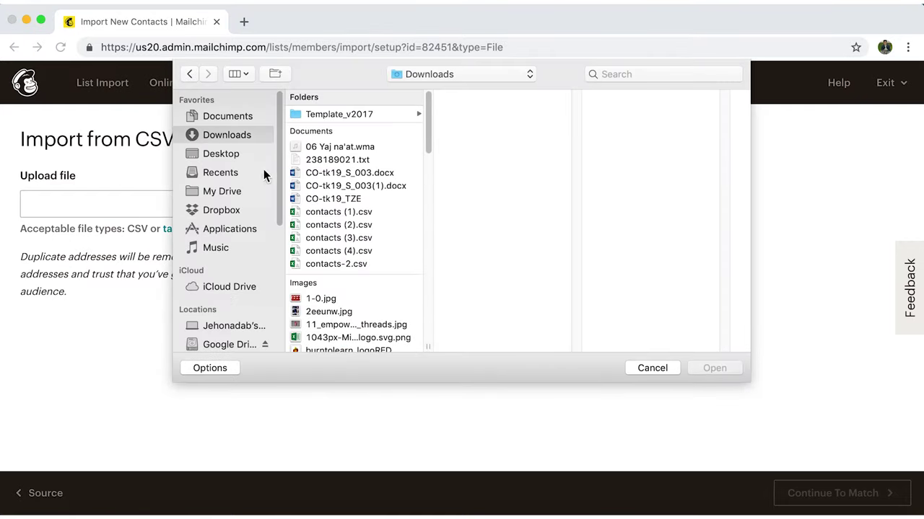
left_click(338, 211)
left_click(713, 368)
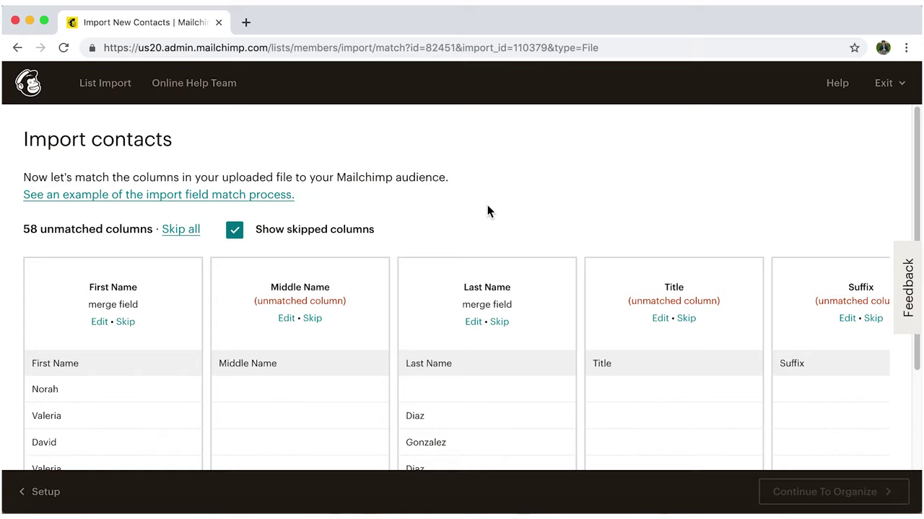
Edit the field match of the Middle Name column and continue to organizing the imported contacts.
left_click(286, 320)
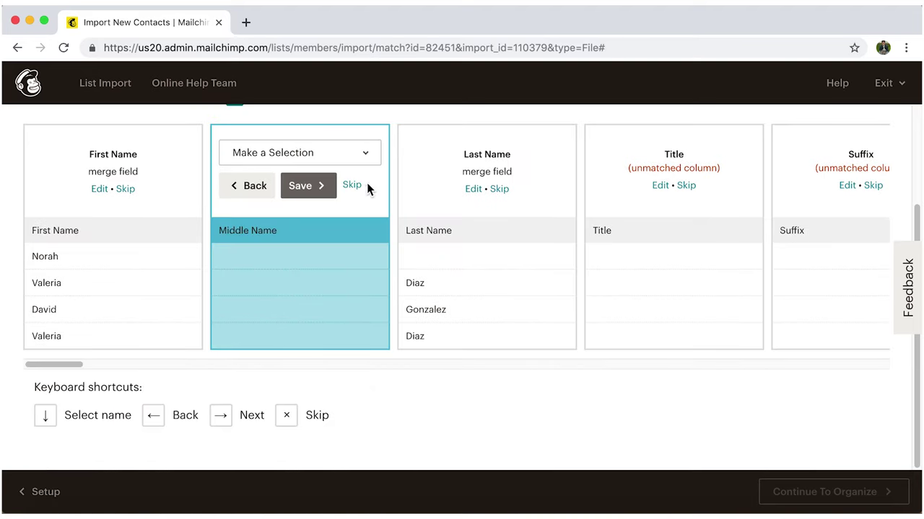
left_click(368, 159)
left_click(358, 206)
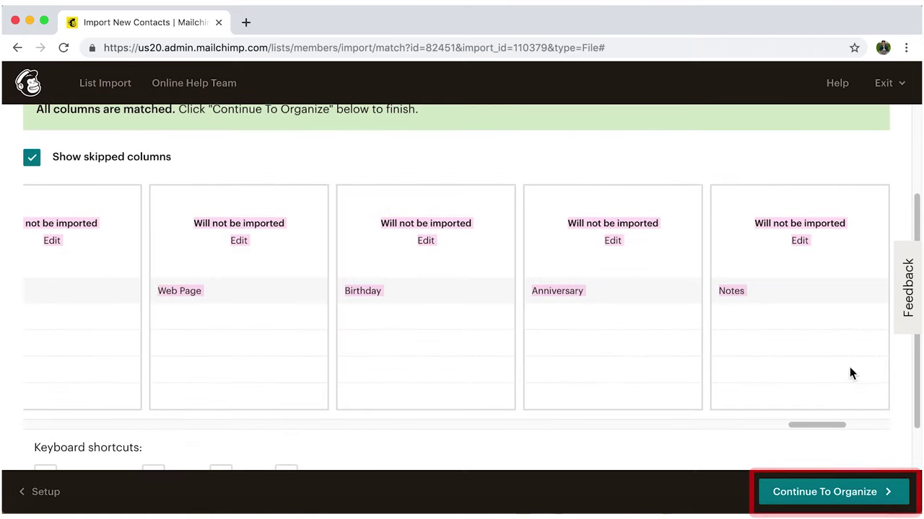
left_click(852, 494)
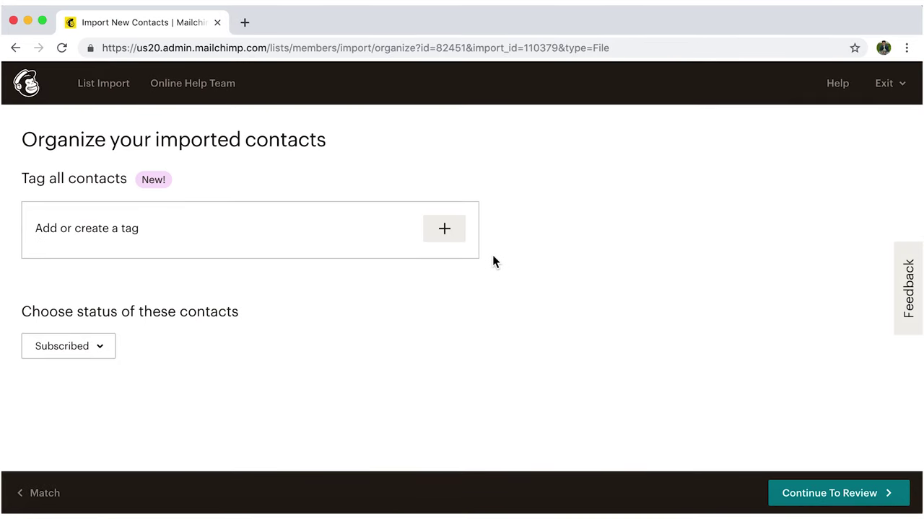
Tag all imported contacts with a new tag named Email List and continue to the review.
left_click(450, 236)
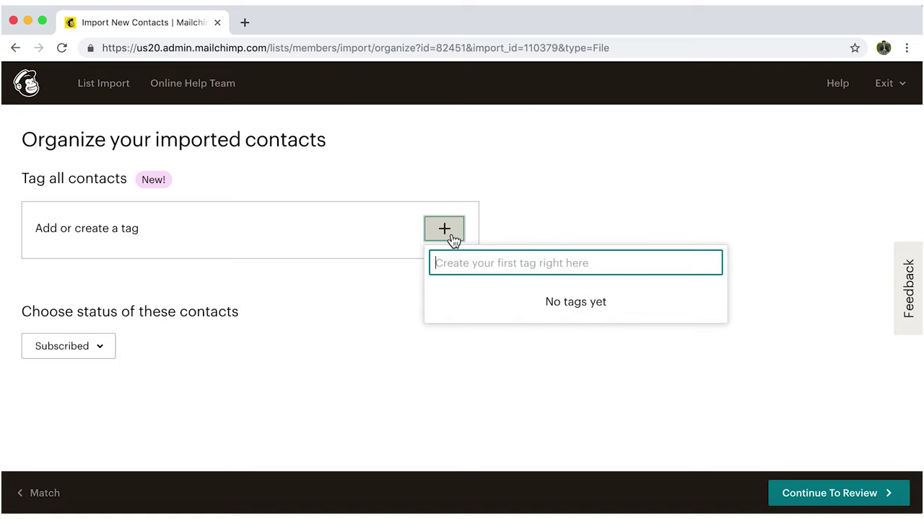
type("Email List")
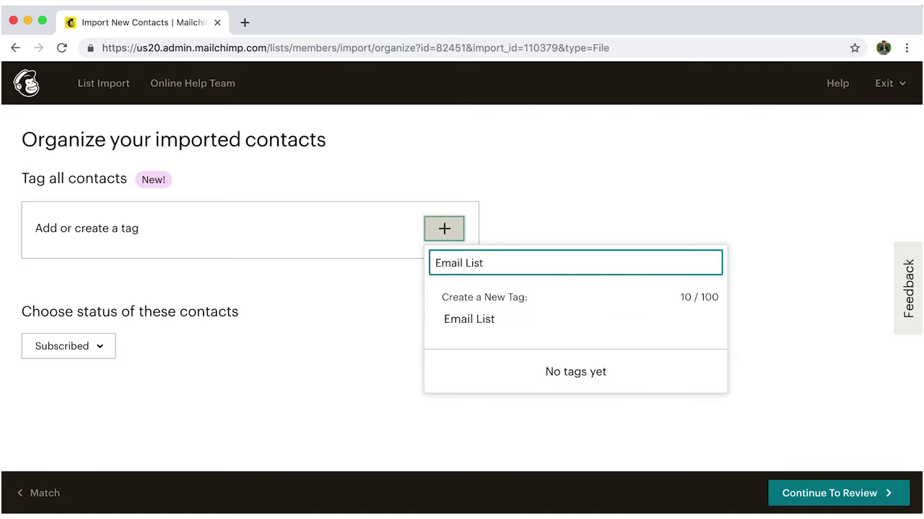
left_click(490, 325)
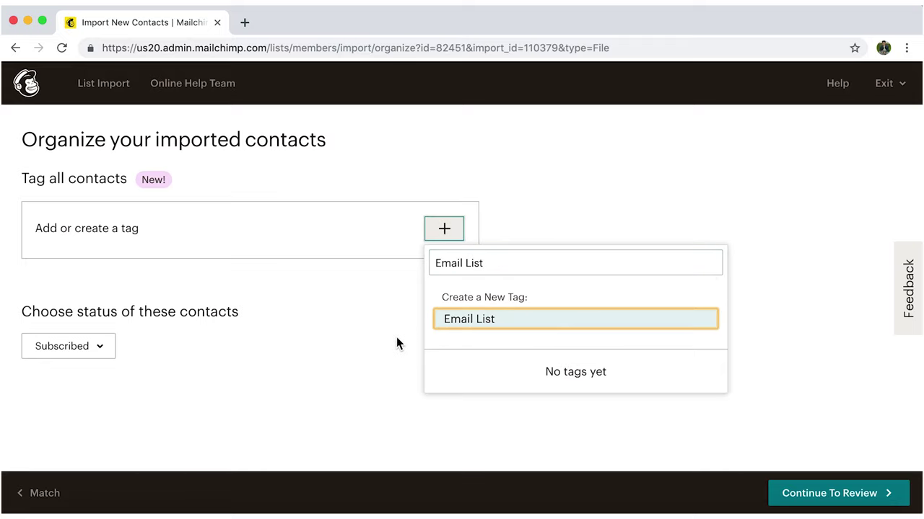
left_click(472, 322)
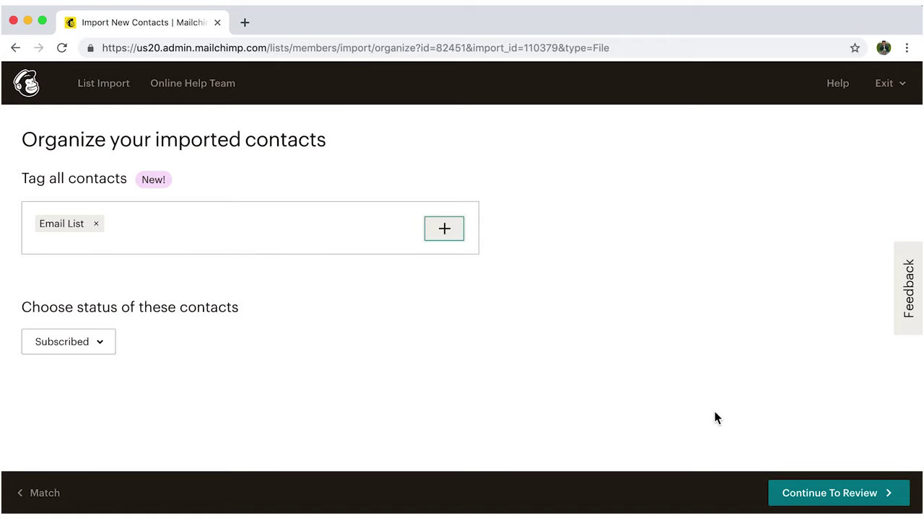
left_click(828, 501)
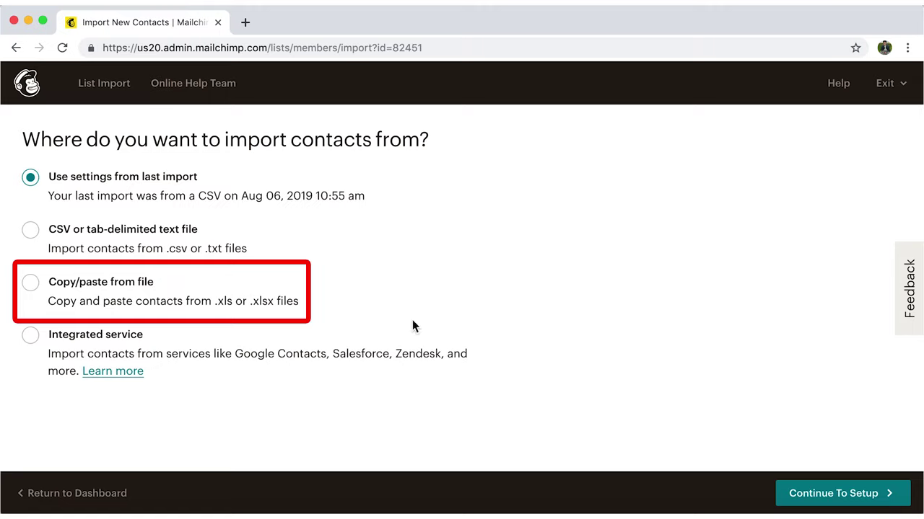
Choose Copy/paste from file as the import source and copy rows 1 to 11 of the contacts sheet in Excel.
left_click(226, 304)
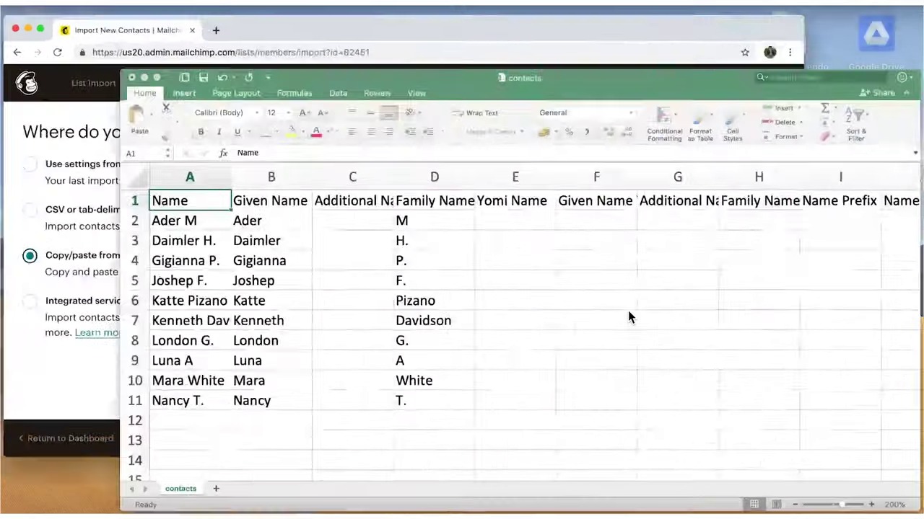
left_click(134, 400, "shift")
right_click(217, 331)
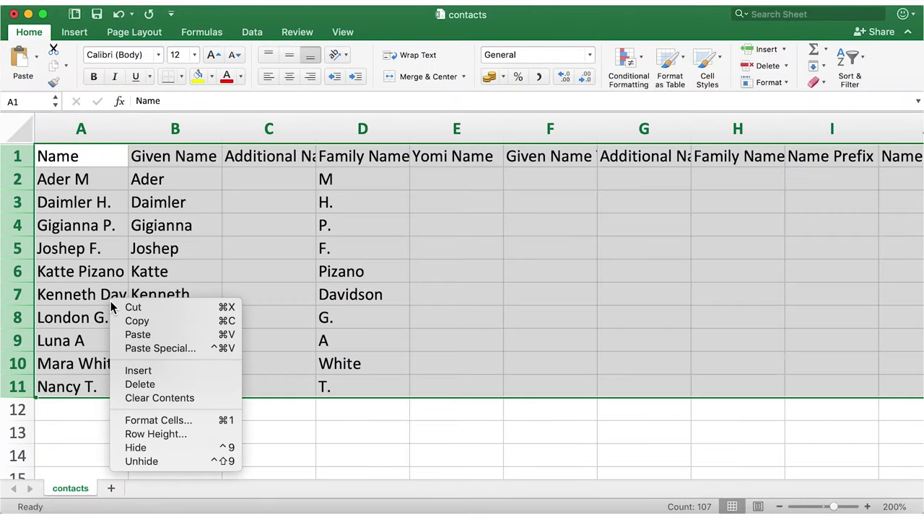
left_click(137, 321)
left_click(199, 241)
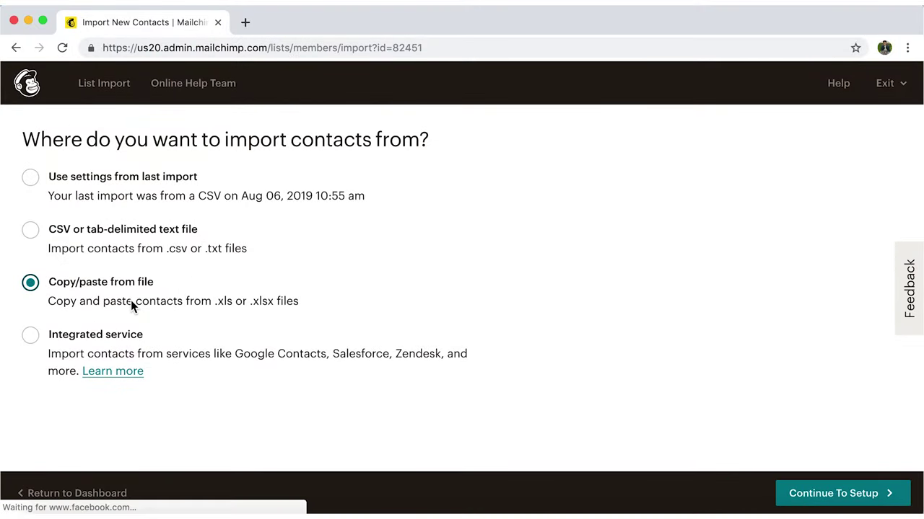
Continue to setup, paste the copied contact rows as subscriber info and accept the automatic billing plan upgrade notice.
left_click(887, 501)
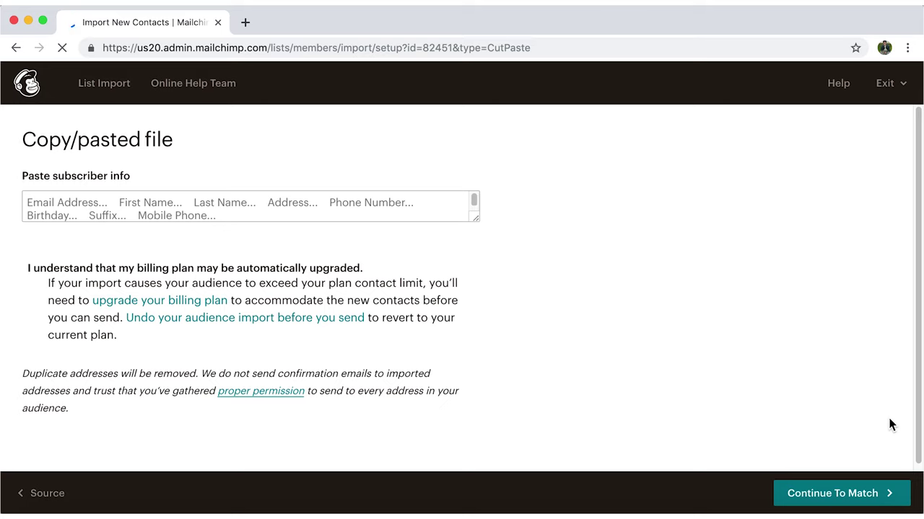
left_click(56, 203)
key("super+v")
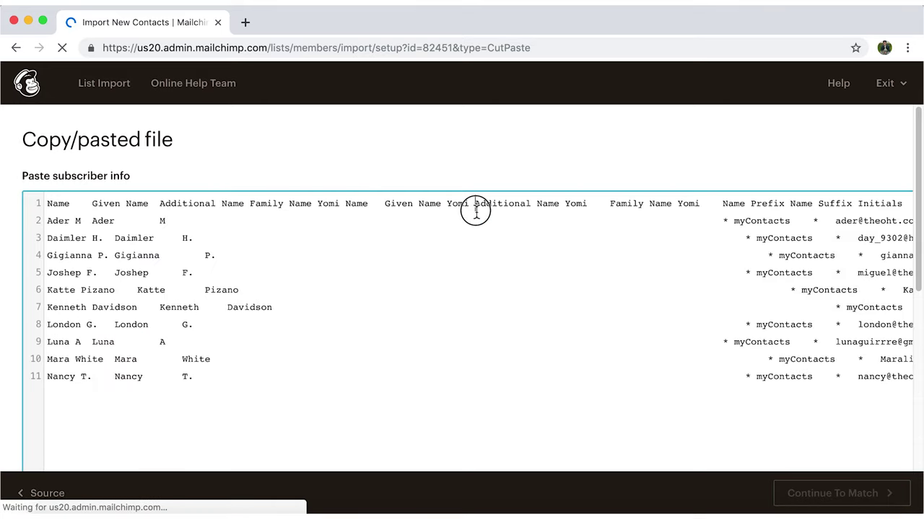
scroll(438, 239, "down", 5)
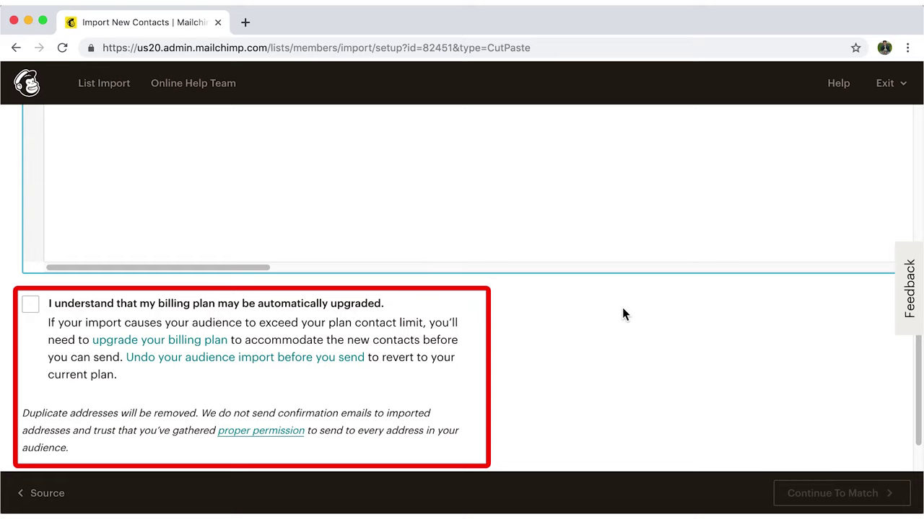
scroll(695, 316, "down", 1)
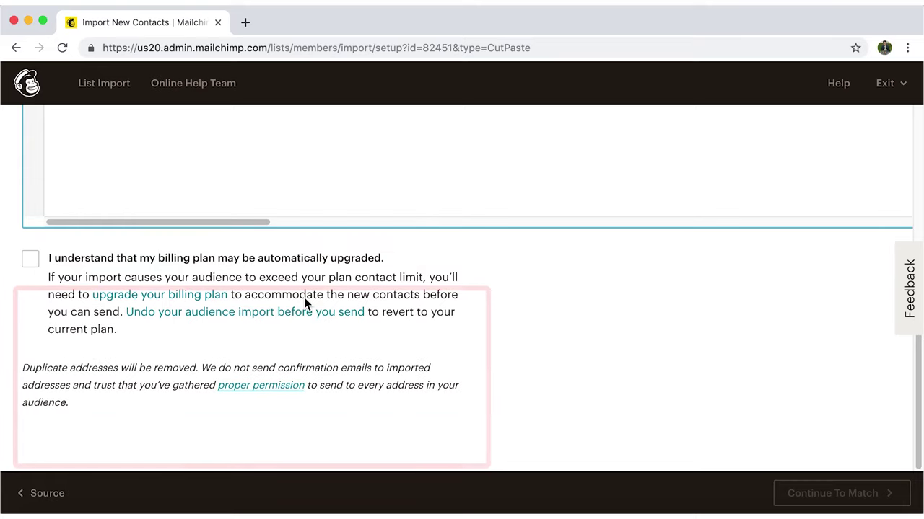
left_click(31, 259)
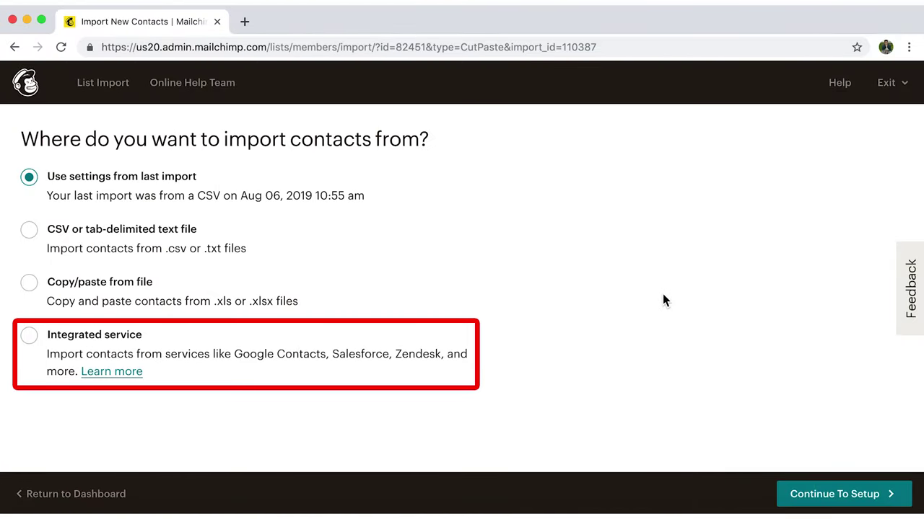
Choose Integrated service as the import source and select Google Contacts as the service.
left_click(150, 355)
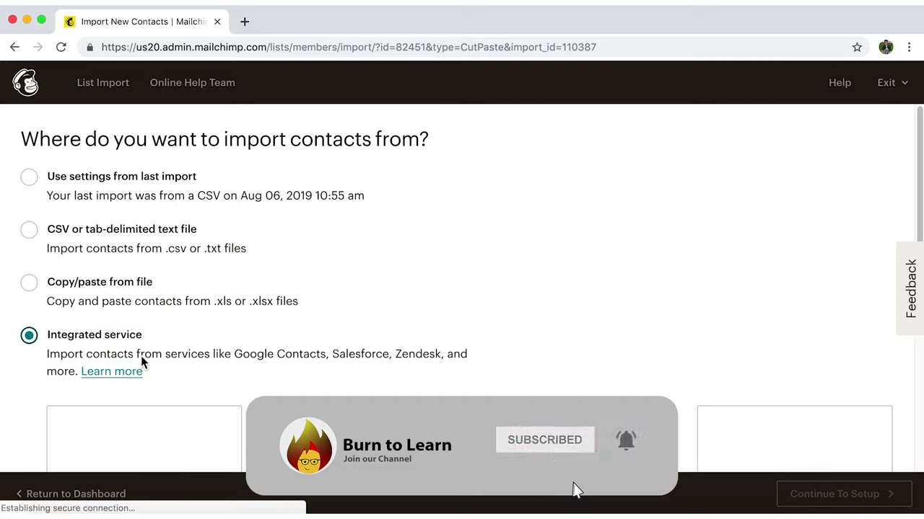
scroll(668, 352, "down", 1)
scroll(664, 354, "down", 2)
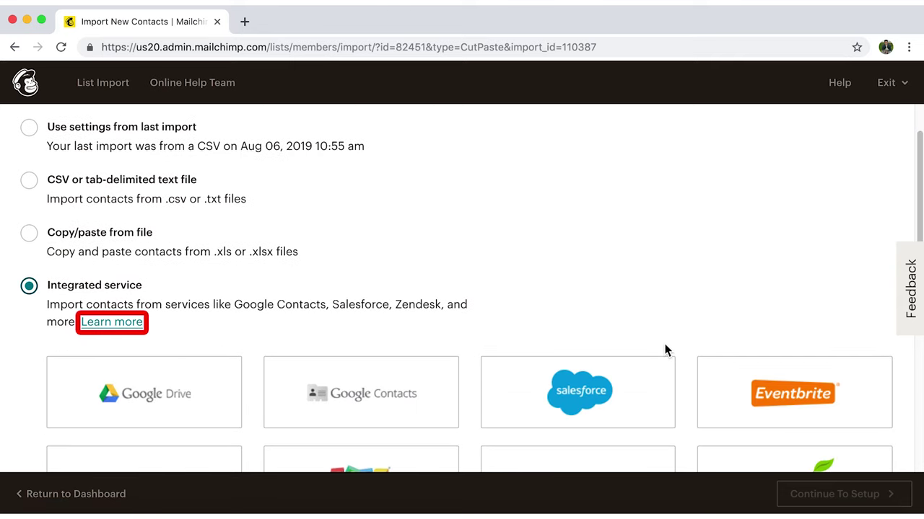
scroll(666, 346, "down", 3)
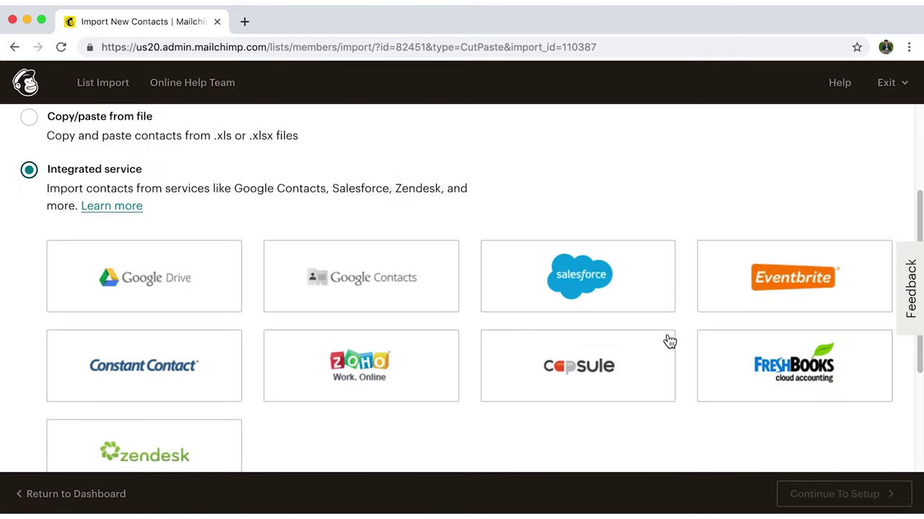
scroll(669, 341, "down", 1)
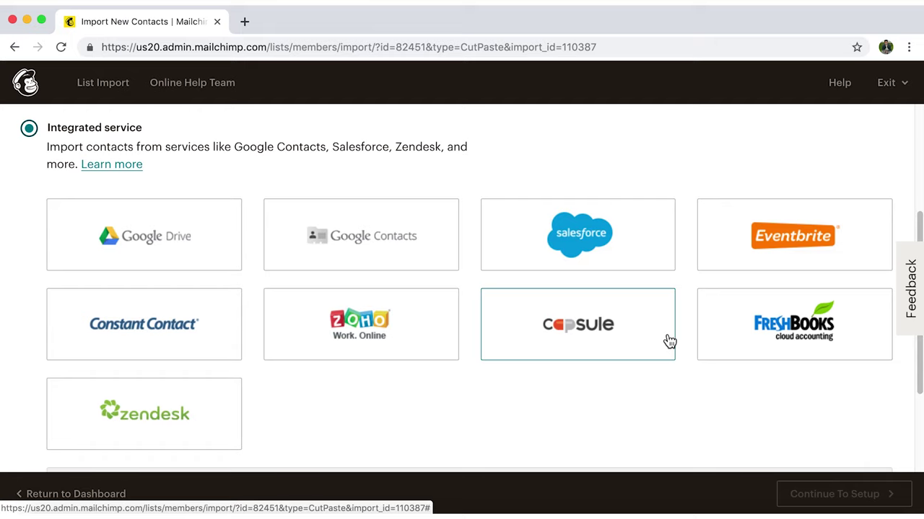
left_click(418, 264)
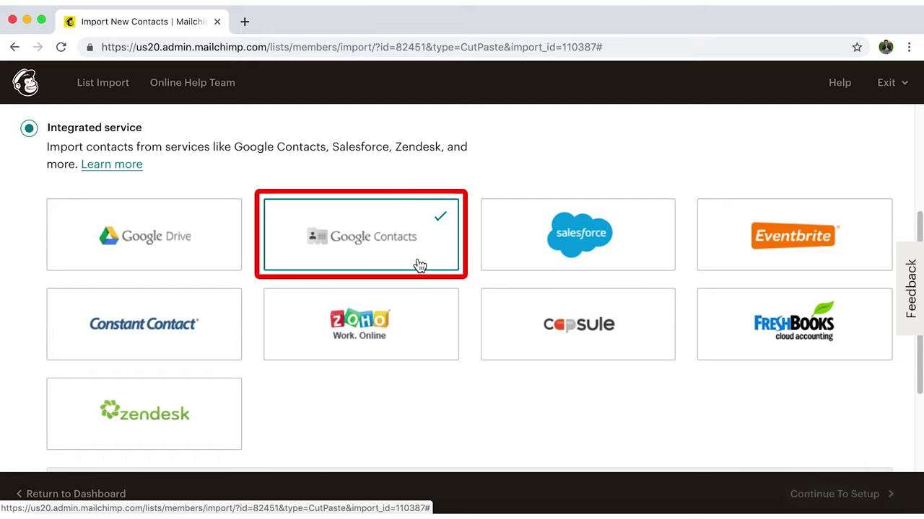
Continue to setup and authorize Mailchimp to access the contacts of the first listed Google account.
left_click(837, 495)
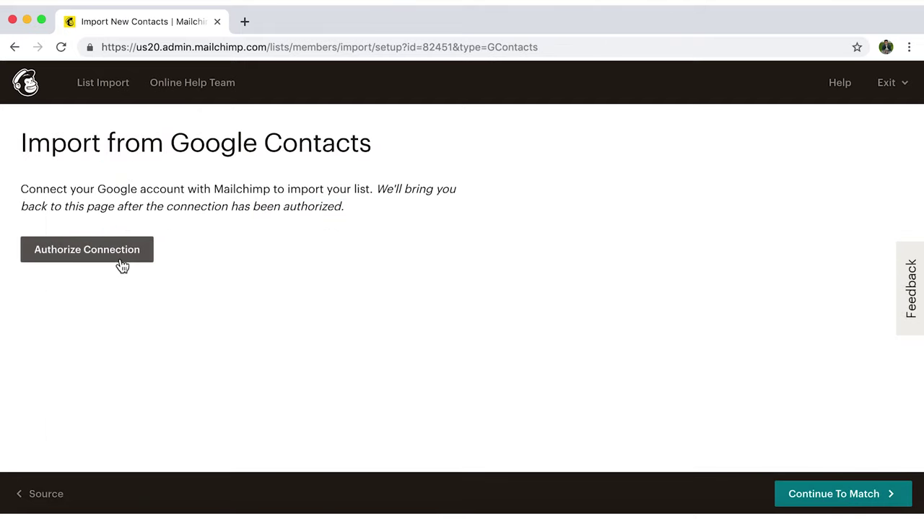
left_click(117, 263)
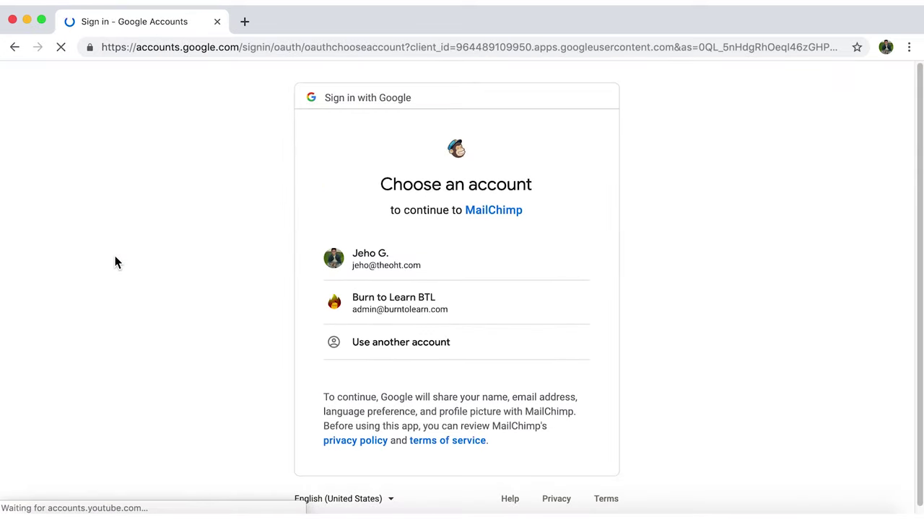
left_click(454, 268)
left_click(555, 433)
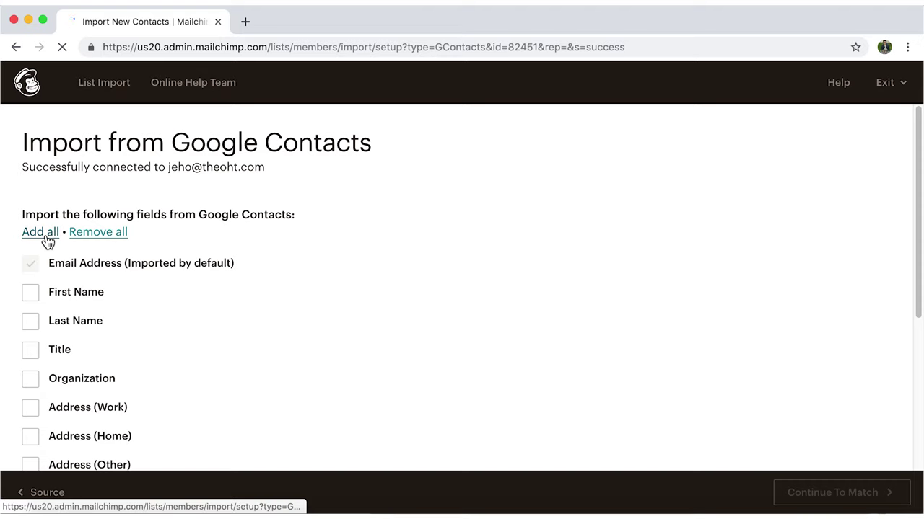
Add all Google Contacts fields to the import, accept the automatic billing plan upgrade notice and continue to matching.
left_click(45, 234)
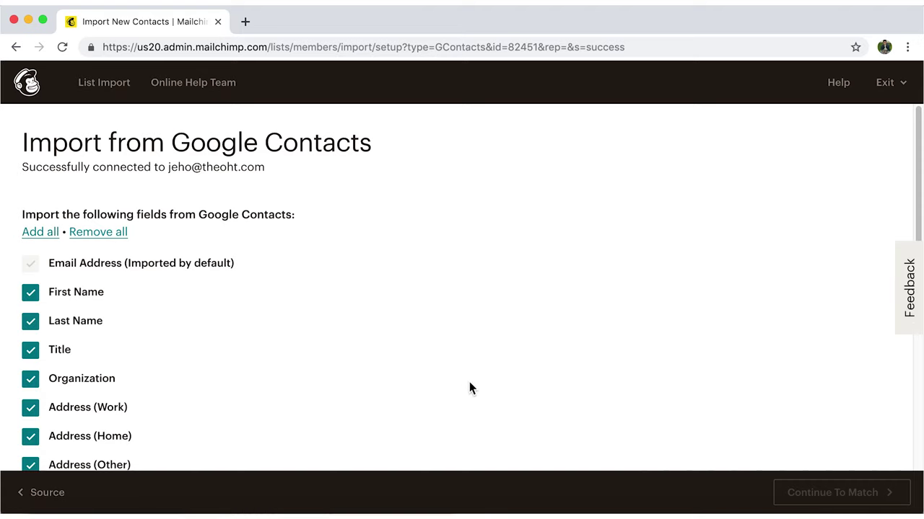
scroll(469, 383, "down", 5)
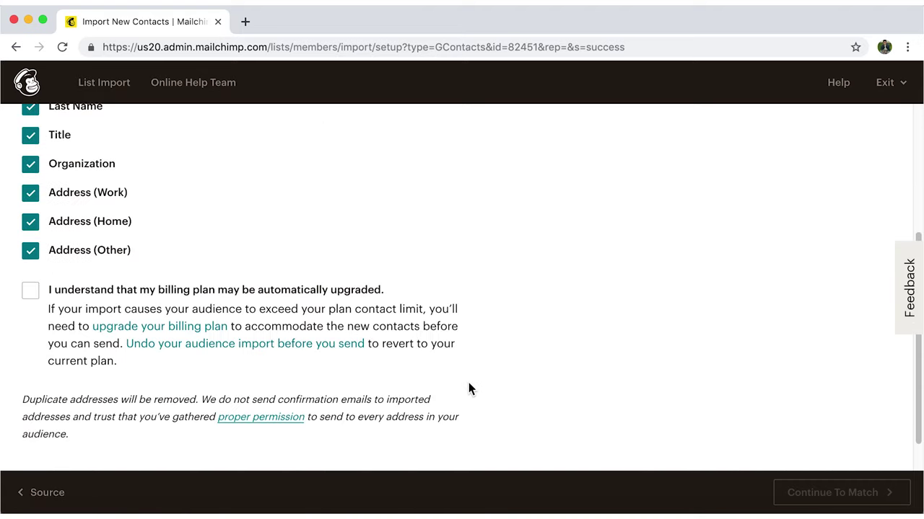
left_click(109, 301)
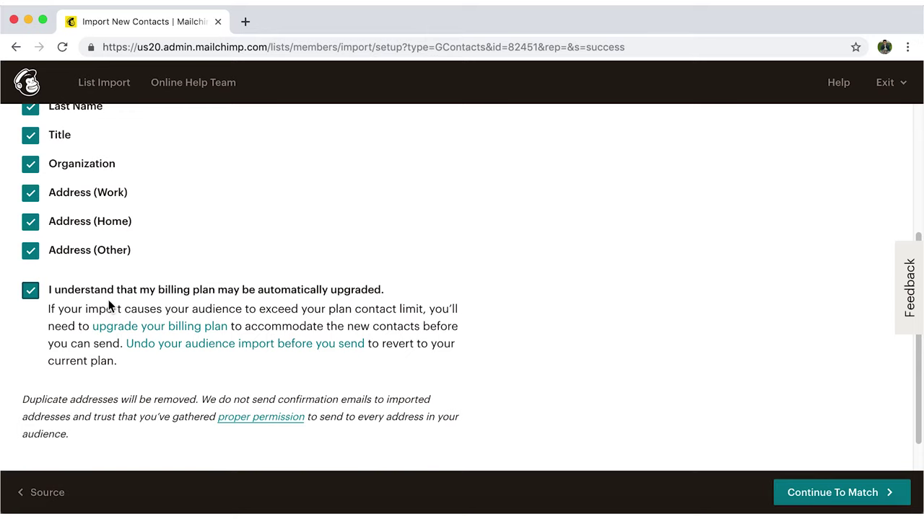
left_click(847, 494)
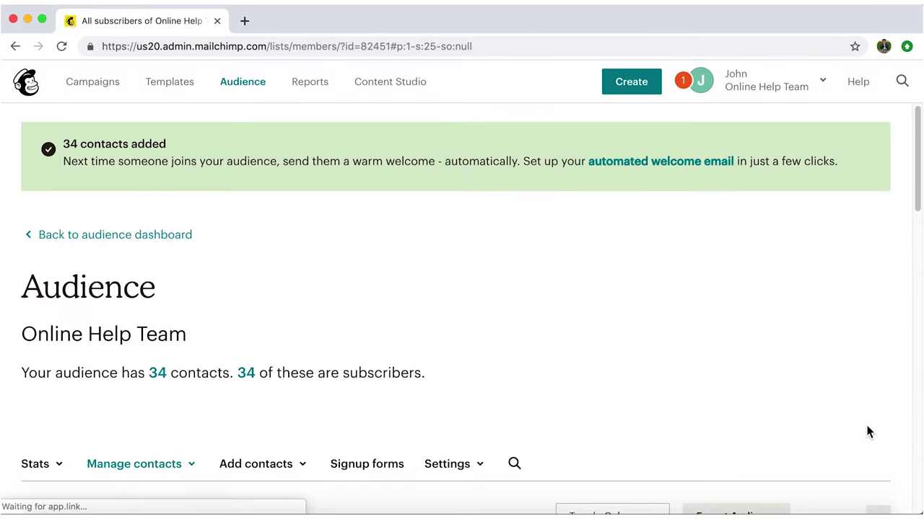
Review the imported contacts in the Online Help Team audience table down to the end of the page.
scroll(868, 432, "down", 4)
scroll(866, 430, "down", 5)
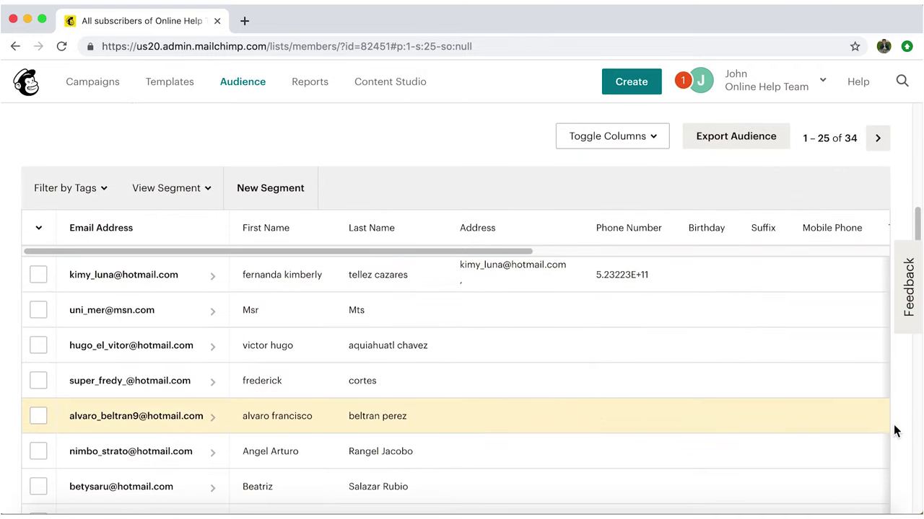
scroll(898, 431, "down", 5)
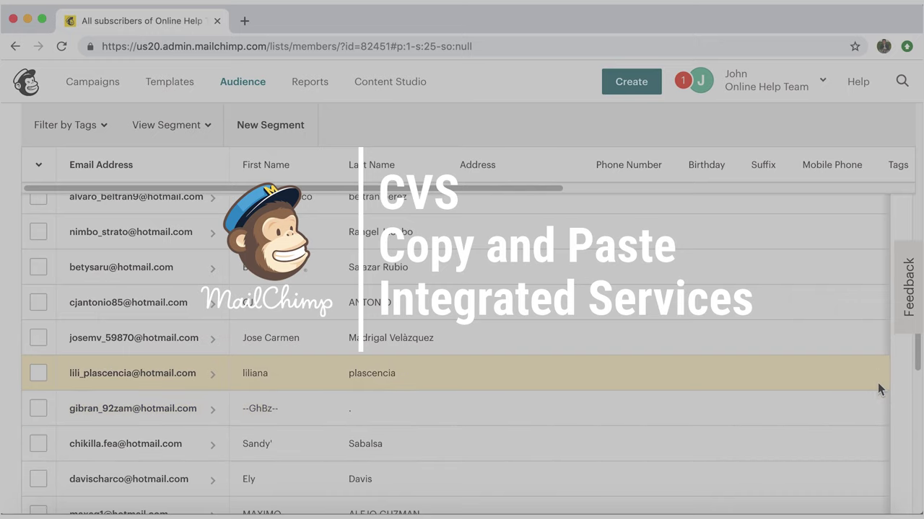
scroll(877, 382, "down", 6)
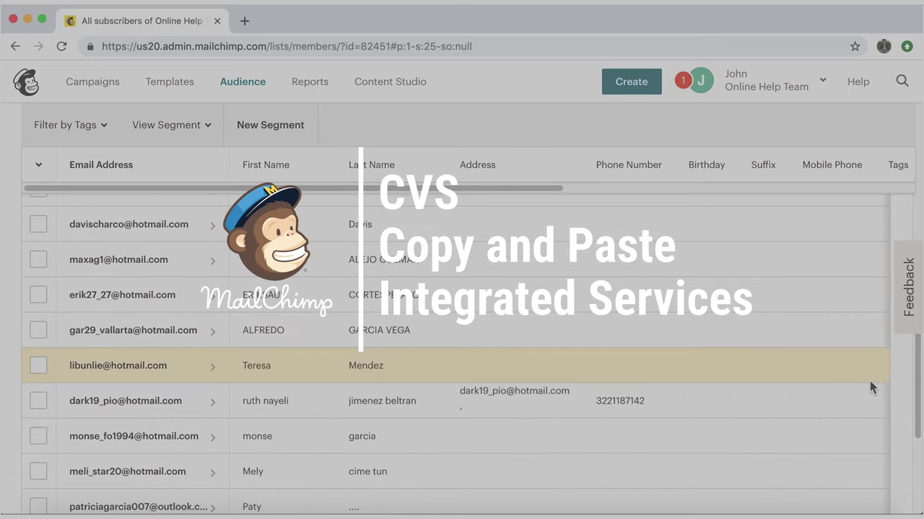
scroll(870, 383, "down", 6)
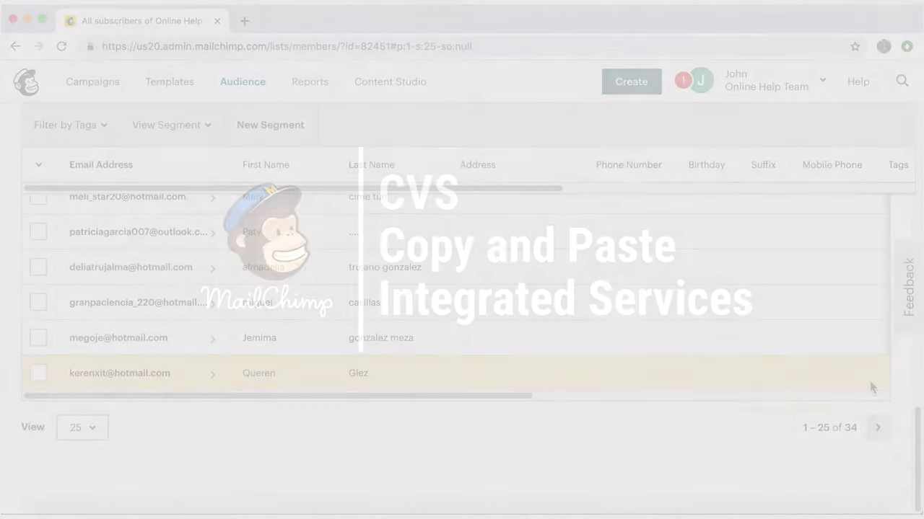